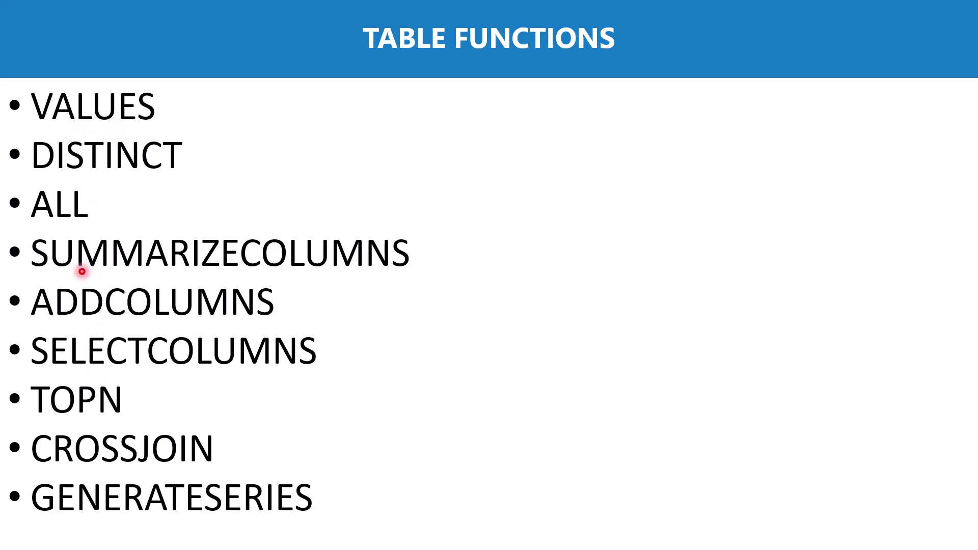
Switch to the DAX Guide page on VALUES in the browser and review the function's description and syntax
{"action": "key", "text": "alt+Tab"}
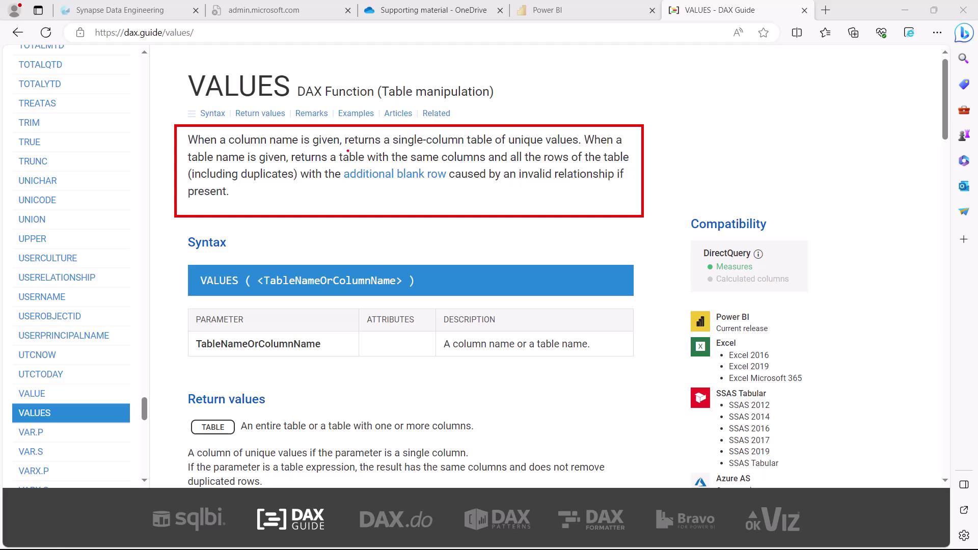
{"action": "left_click_drag", "start_coordinate": [404, 146], "coordinate": [537, 146]}
{"action": "left_click_drag", "start_coordinate": [210, 165], "coordinate": [245, 165]}
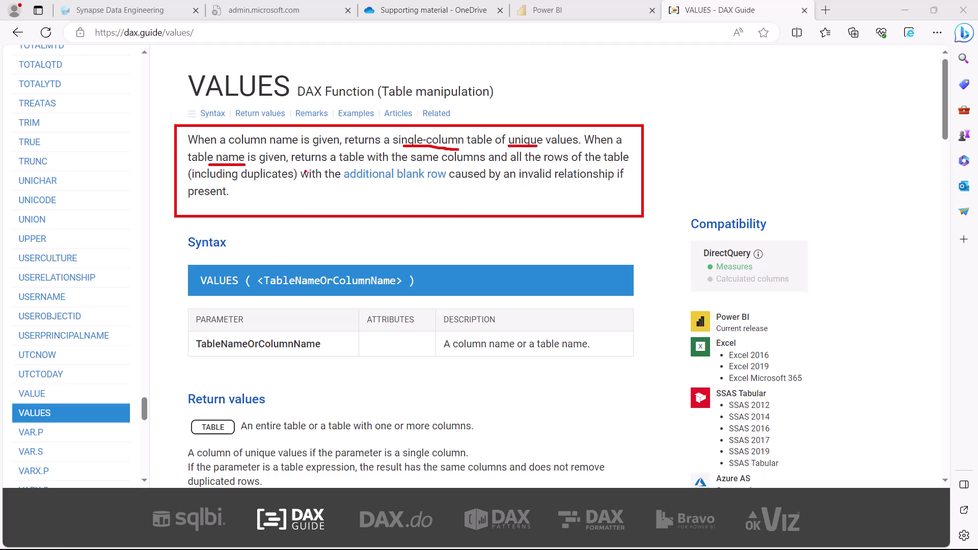
{"action": "left_click_drag", "start_coordinate": [312, 161], "coordinate": [327, 162]}
{"action": "left_click_drag", "start_coordinate": [338, 186], "coordinate": [418, 187]}
{"action": "mouse_move", "coordinate": [179, 254]}
{"action": "left_mouse_down"}
{"action": "mouse_move", "coordinate": [375, 305]}
{"action": "mouse_move", "coordinate": [439, 304]}
{"action": "left_mouse_up"}
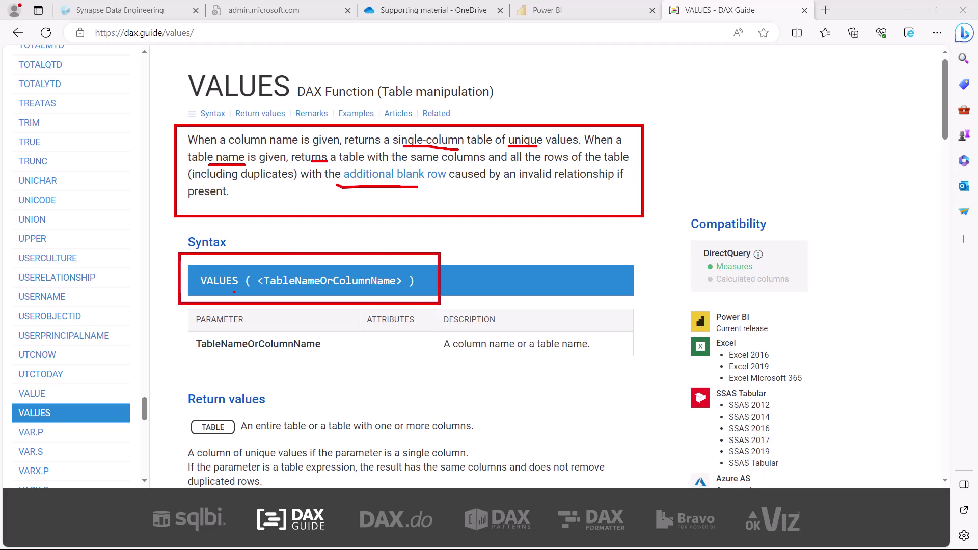
{"action": "left_click_drag", "start_coordinate": [267, 290], "coordinate": [377, 288]}
{"action": "key", "text": "Escape"}
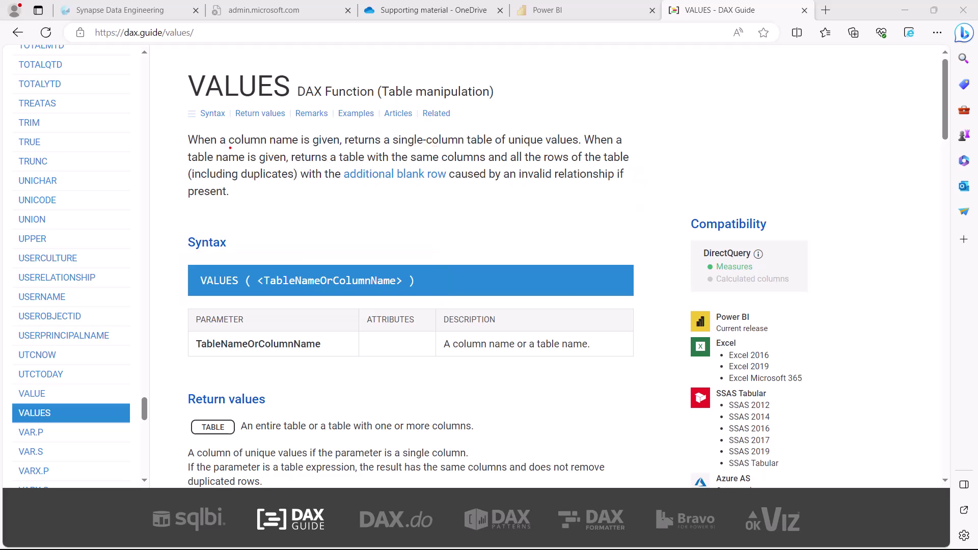
Examine how the VALUES description treats a column name versus a table name, including duplicates and the additional blank row
{"action": "left_click_drag", "start_coordinate": [229, 147], "coordinate": [257, 149]}
{"action": "left_click_drag", "start_coordinate": [403, 150], "coordinate": [555, 147]}
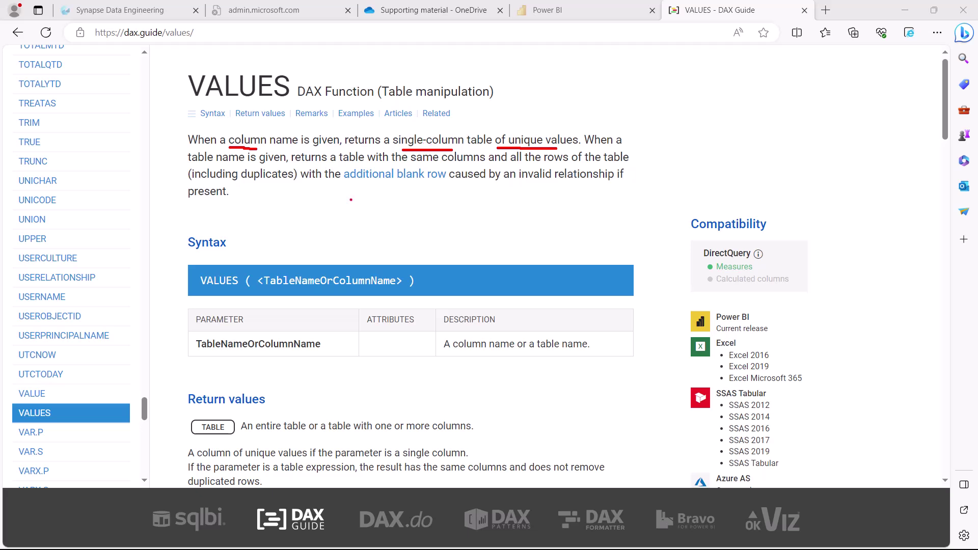
{"action": "left_click_drag", "start_coordinate": [269, 289], "coordinate": [306, 286]}
{"action": "left_click_drag", "start_coordinate": [412, 167], "coordinate": [530, 162]}
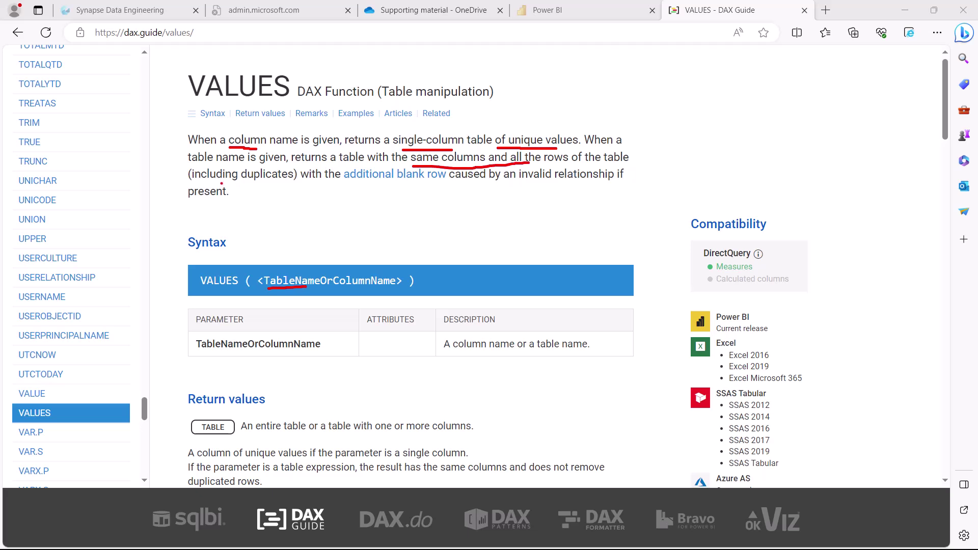
{"action": "left_click_drag", "start_coordinate": [210, 183], "coordinate": [422, 186]}
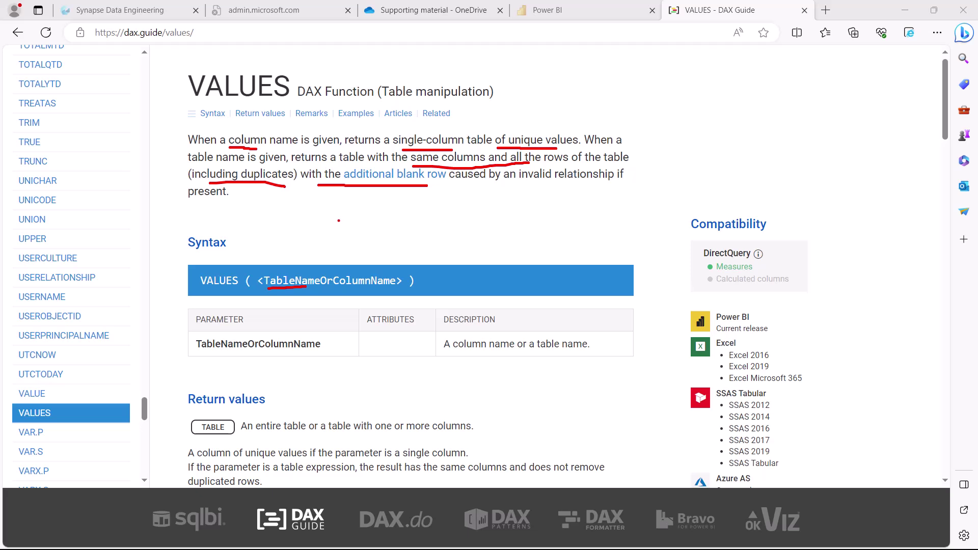
{"action": "mouse_move", "coordinate": [178, 103]}
{"action": "left_mouse_down"}
{"action": "mouse_move", "coordinate": [190, 88]}
{"action": "mouse_move", "coordinate": [284, 102]}
{"action": "left_mouse_up"}
Switch to MavenMarket_Report in Power BI Desktop and examine the Table VALUES (Column) formula and its row count
{"action": "key", "text": "alt+Tab"}
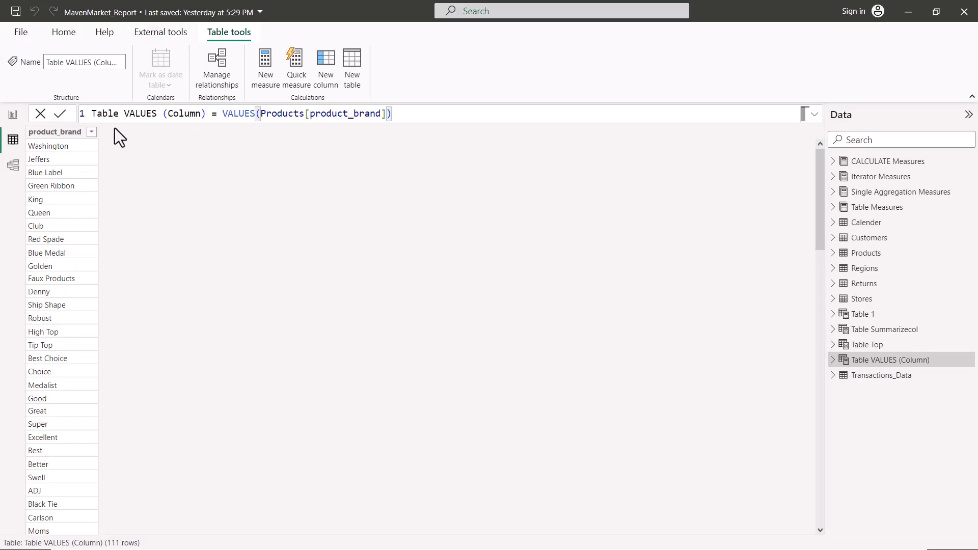
{"action": "left_click_drag", "start_coordinate": [91, 113], "coordinate": [205, 114]}
{"action": "left_click", "coordinate": [225, 114]}
{"action": "double_click", "coordinate": [224, 114]}
{"action": "left_click", "coordinate": [227, 114]}
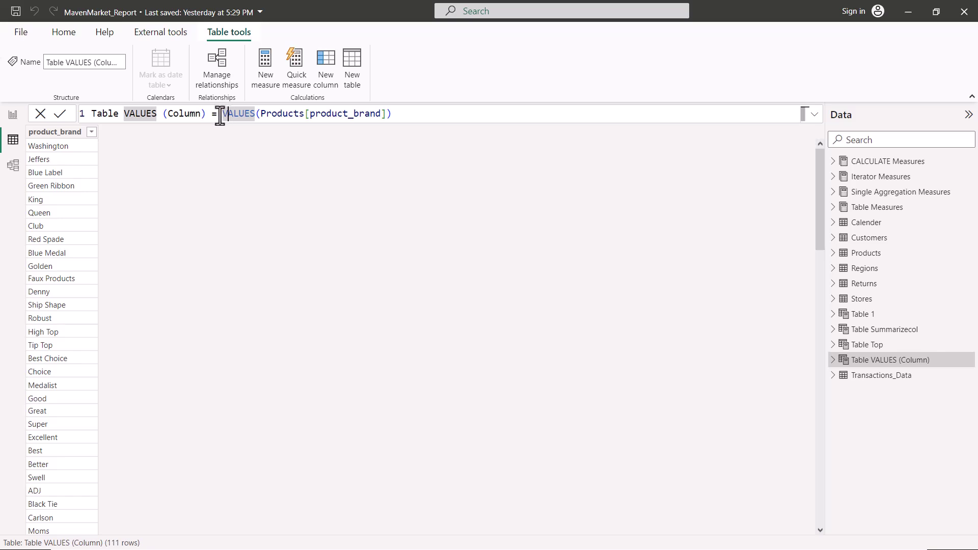
{"action": "left_click", "coordinate": [244, 114]}
{"action": "left_click", "coordinate": [260, 114]}
{"action": "left_click_drag", "start_coordinate": [260, 113], "coordinate": [393, 113]}
{"action": "left_click", "coordinate": [338, 113]}
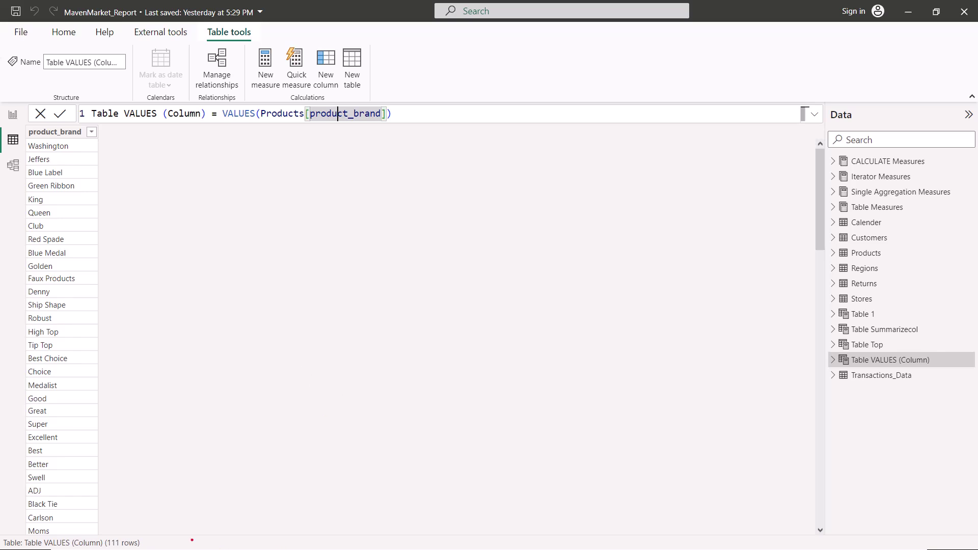
{"action": "left_click_drag", "start_coordinate": [16, 528], "coordinate": [153, 549]}
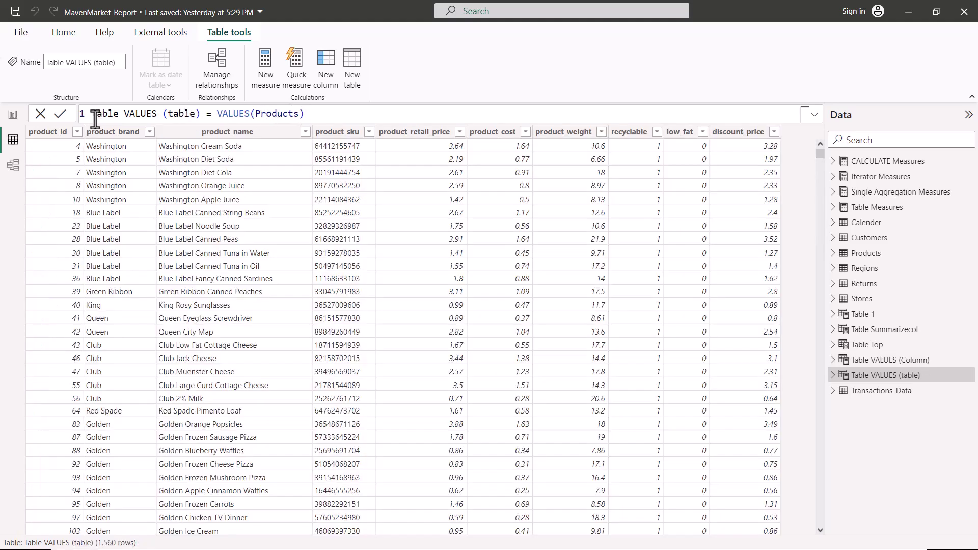
Examine the formula of the Table VALUES (table) calculated table, including its VALUES function and Products argument
{"action": "left_click_drag", "start_coordinate": [94, 117], "coordinate": [198, 114]}
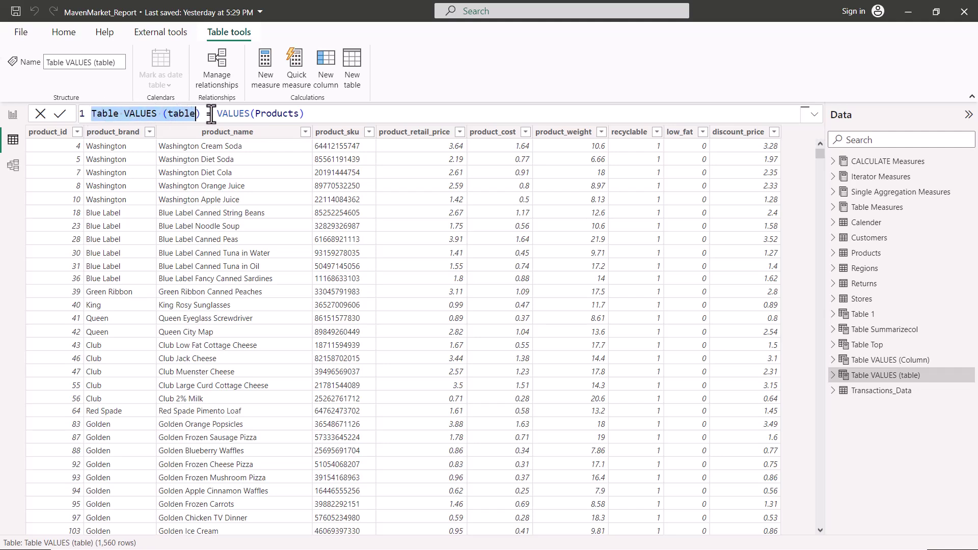
{"action": "left_click", "coordinate": [176, 117]}
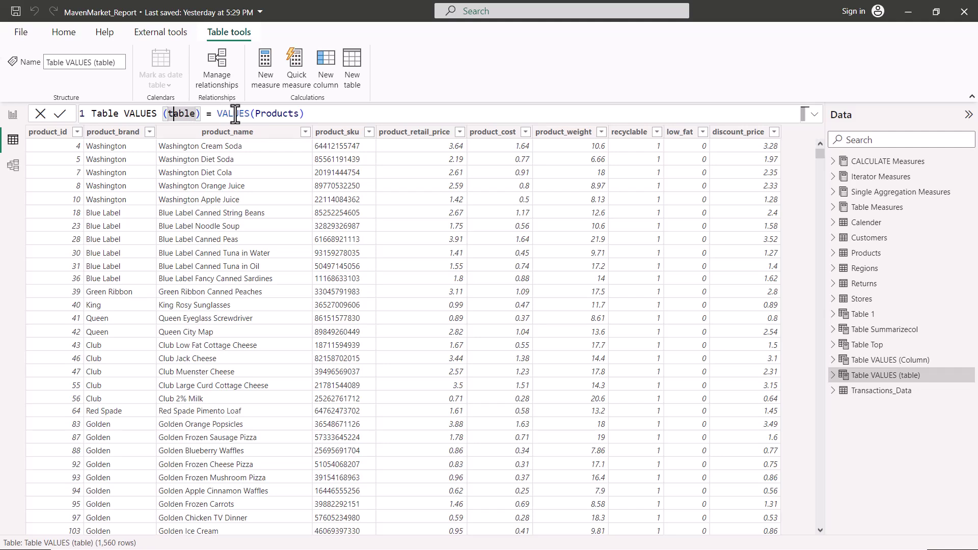
{"action": "left_click_drag", "start_coordinate": [219, 114], "coordinate": [304, 114]}
{"action": "left_click", "coordinate": [263, 114]}
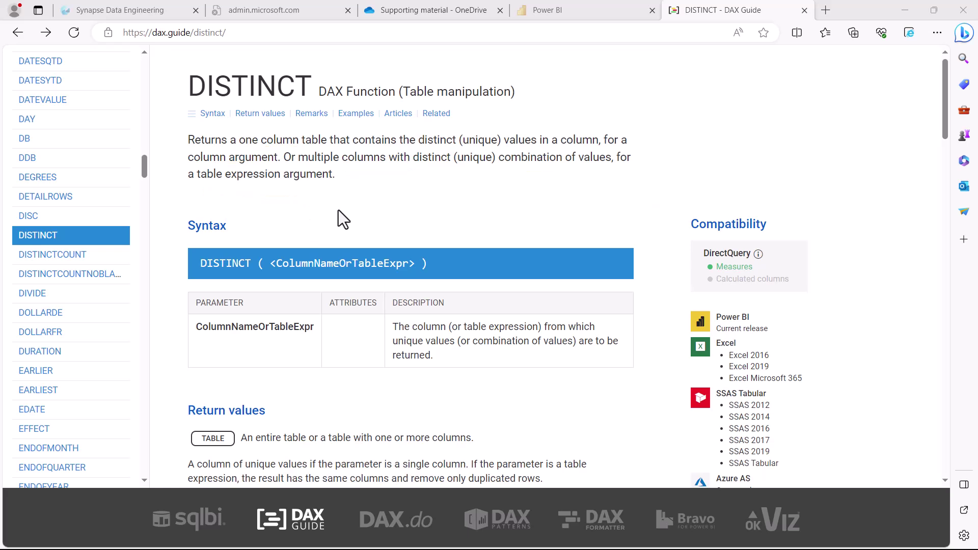
Read the syntax, return values and remarks for DISTINCT on its DAX Guide page
{"action": "scroll", "coordinate": [342, 218], "scroll_direction": "down", "scroll_amount": 1}
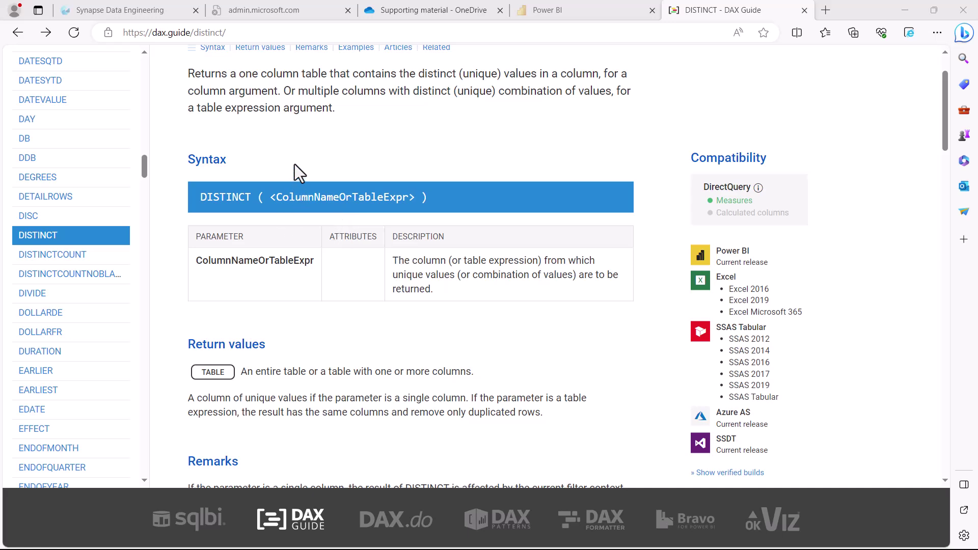
{"action": "scroll", "coordinate": [294, 164], "scroll_direction": "down", "scroll_amount": 4}
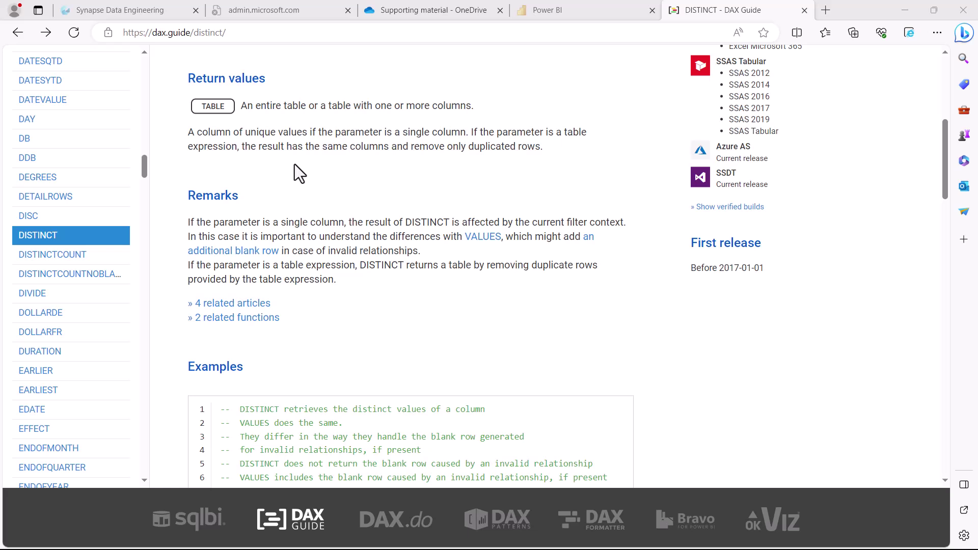
{"action": "mouse_move", "coordinate": [176, 207]}
{"action": "left_mouse_down"}
{"action": "mouse_move", "coordinate": [266, 249]}
{"action": "mouse_move", "coordinate": [476, 290]}
{"action": "mouse_move", "coordinate": [593, 303]}
{"action": "mouse_move", "coordinate": [634, 295]}
{"action": "left_mouse_up"}
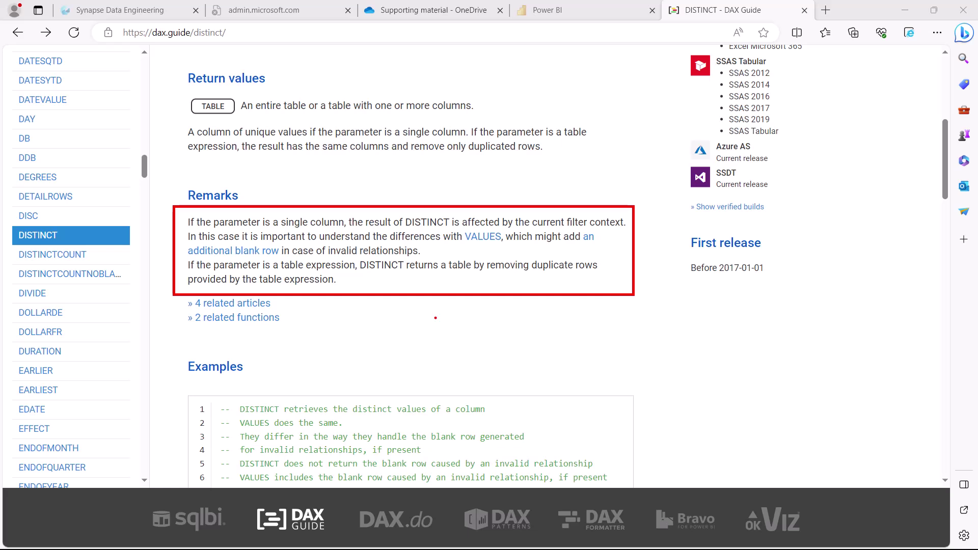
{"action": "key", "text": "Escape"}
Review the DISTINCT code examples, including the comments on using DISTINCT and VALUES with variables
{"action": "scroll", "coordinate": [393, 318], "scroll_direction": "down", "scroll_amount": 5}
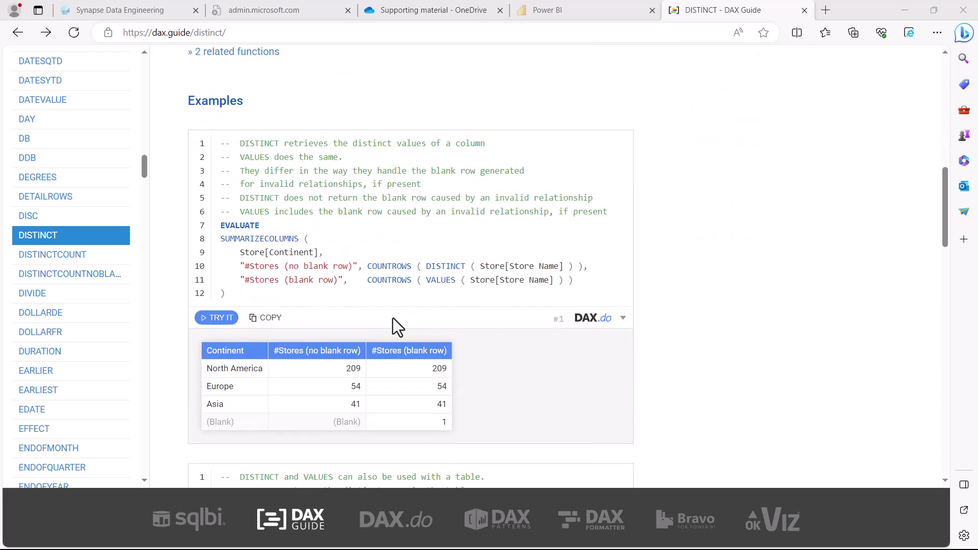
{"action": "scroll", "coordinate": [393, 318], "scroll_direction": "down", "scroll_amount": 4}
{"action": "scroll", "coordinate": [393, 317], "scroll_direction": "down", "scroll_amount": 5}
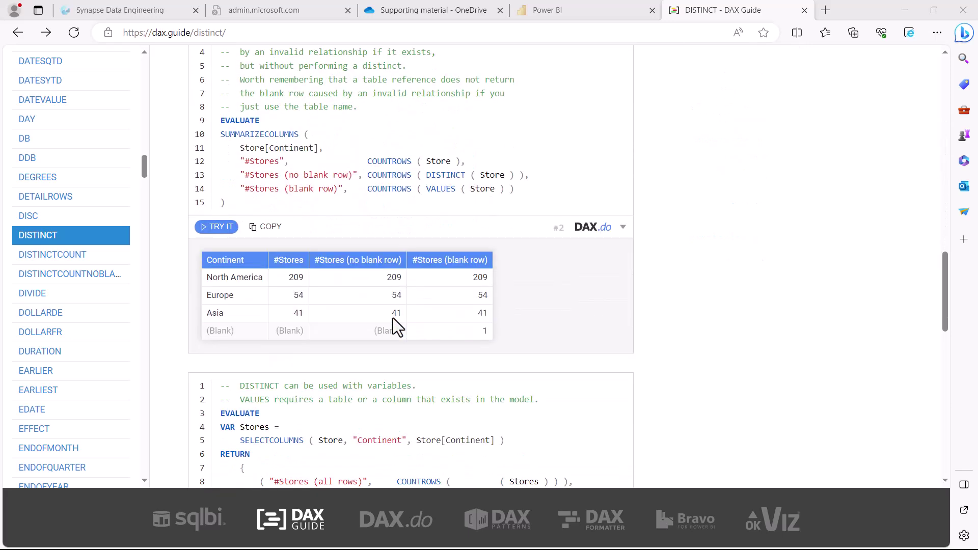
{"action": "scroll", "coordinate": [393, 317], "scroll_direction": "down", "scroll_amount": 1}
{"action": "scroll", "coordinate": [392, 318], "scroll_direction": "down", "scroll_amount": 3}
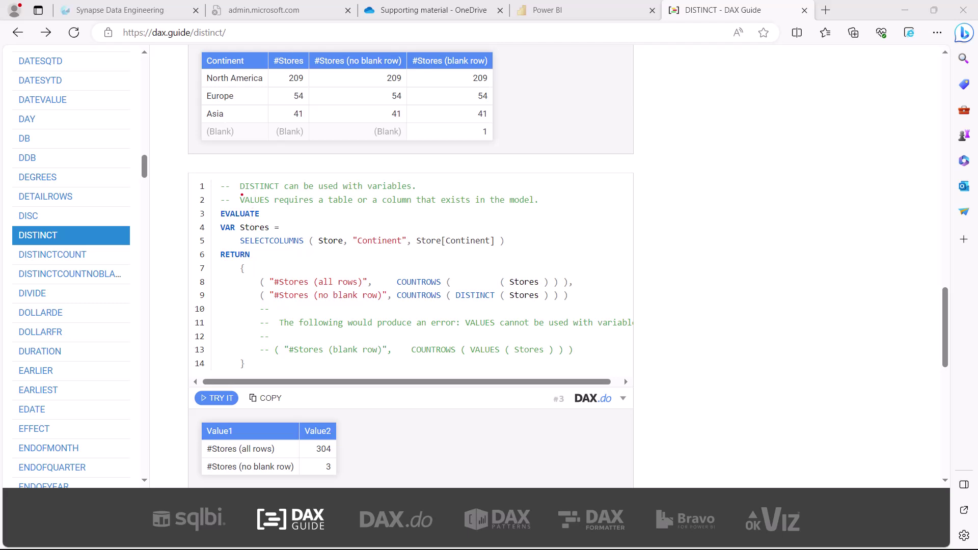
{"action": "left_click_drag", "start_coordinate": [242, 195], "coordinate": [390, 193]}
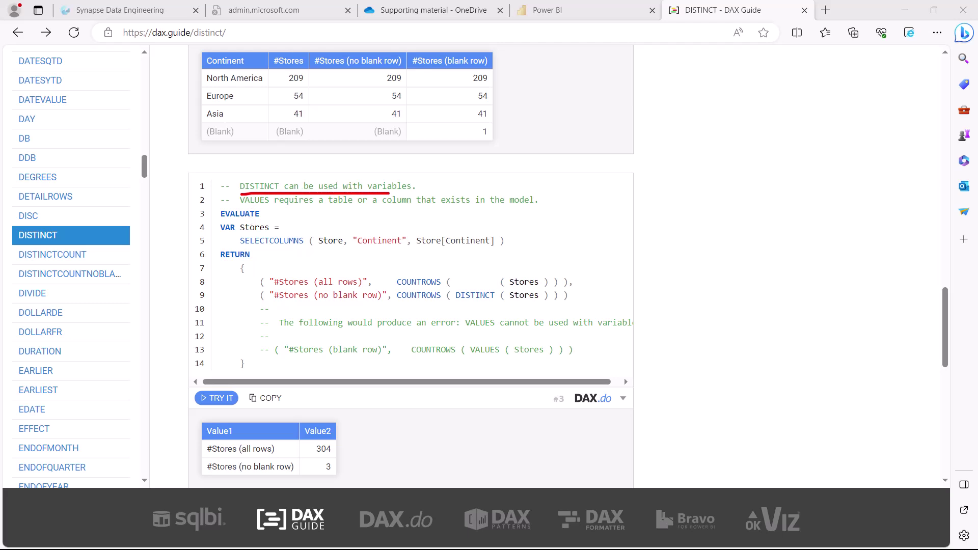
{"action": "left_click_drag", "start_coordinate": [245, 208], "coordinate": [521, 208]}
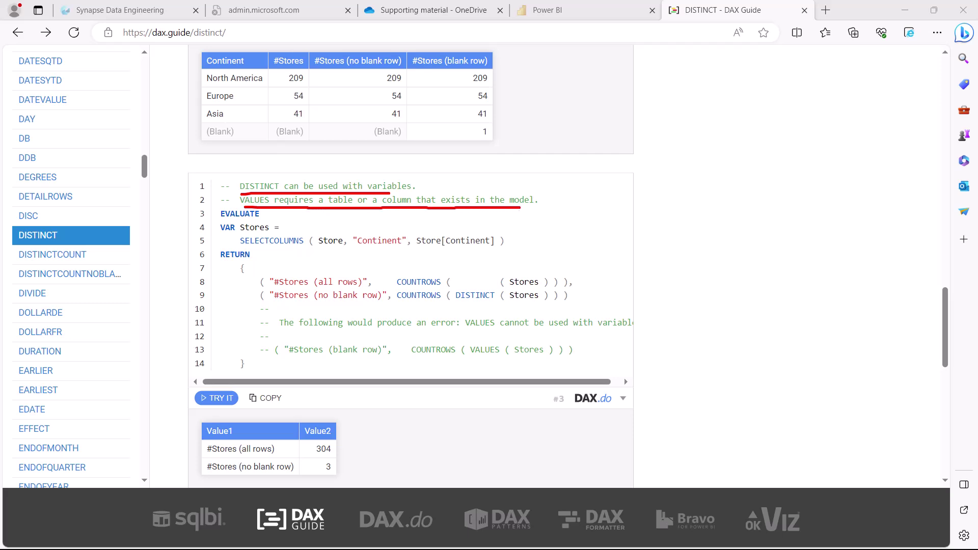
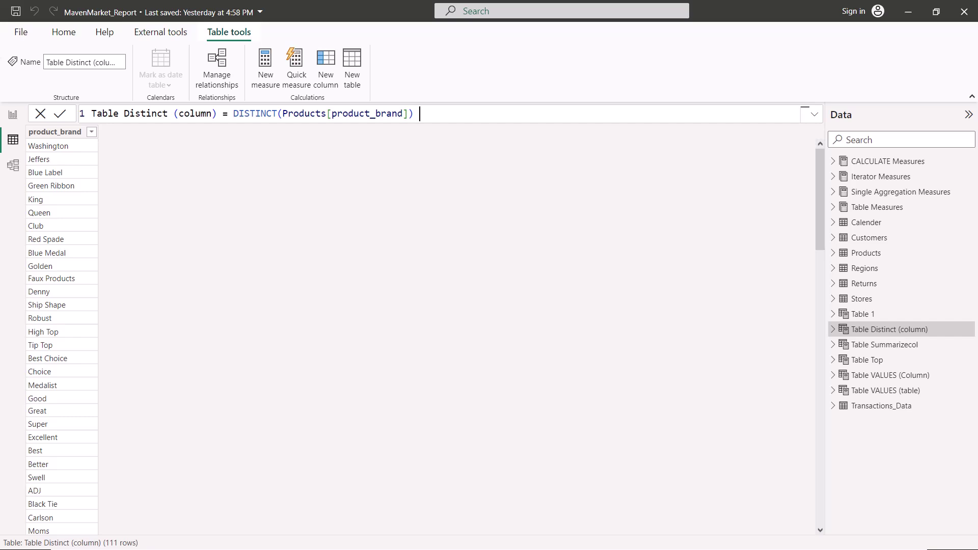
Examine the Table Distinct (column) formula, its product_brand column and its row count in Power BI Desktop
{"action": "left_click_drag", "start_coordinate": [92, 118], "coordinate": [197, 120]}
{"action": "left_click_drag", "start_coordinate": [236, 121], "coordinate": [409, 125]}
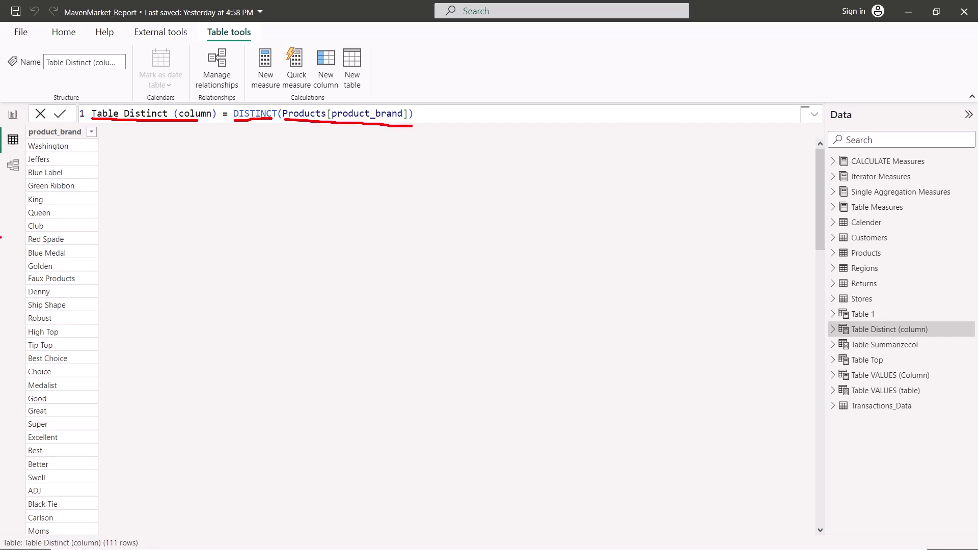
{"action": "mouse_move", "coordinate": [27, 125]}
{"action": "left_mouse_down"}
{"action": "mouse_move", "coordinate": [84, 136]}
{"action": "mouse_move", "coordinate": [85, 159]}
{"action": "left_mouse_up"}
{"action": "left_click_drag", "start_coordinate": [30, 137], "coordinate": [81, 138]}
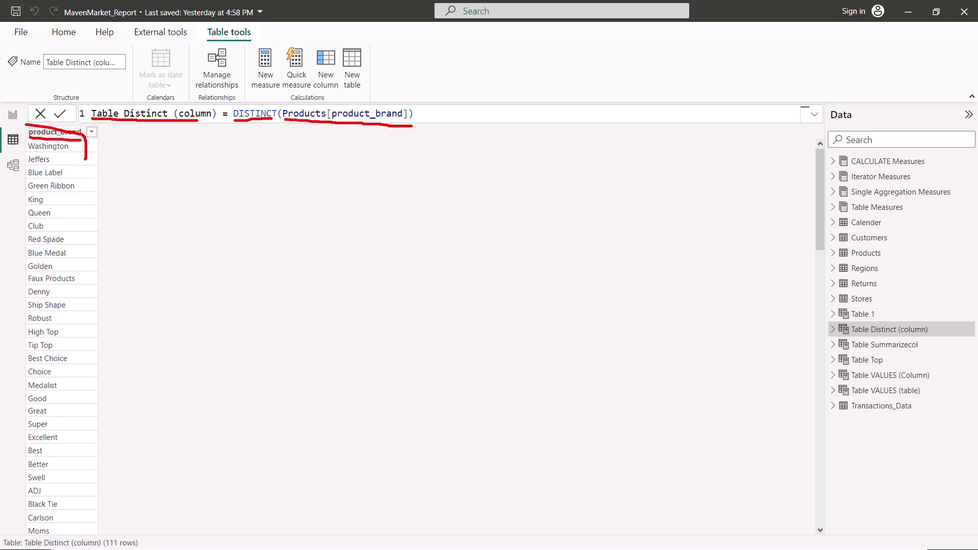
{"action": "key", "text": "Escape"}
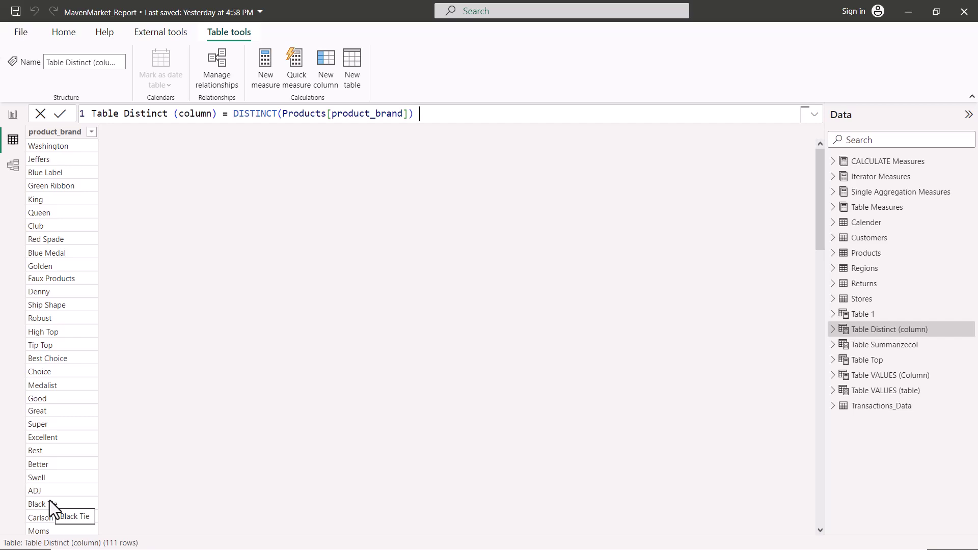
{"action": "left_click_drag", "start_coordinate": [43, 535], "coordinate": [147, 549]}
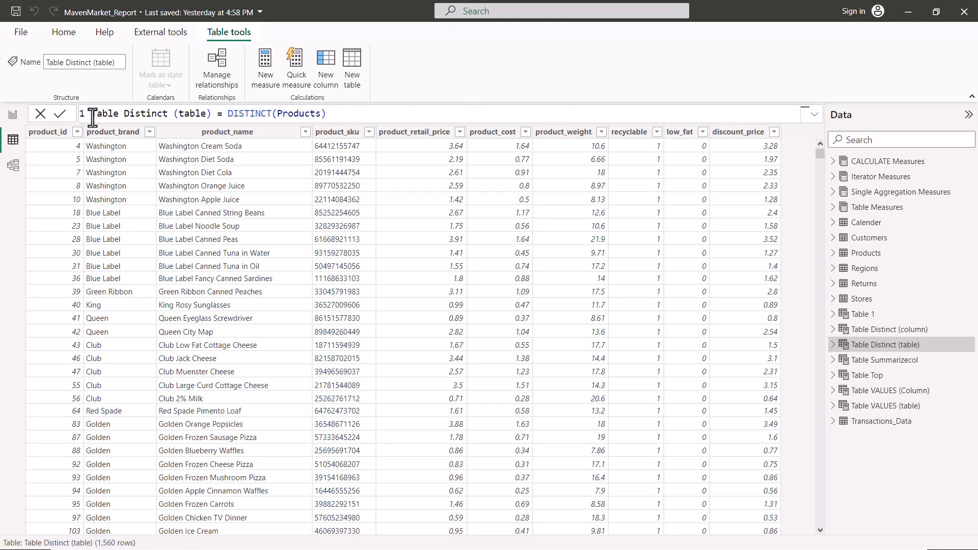
Examine the Table Distinct (table) formula with its Products argument and check the table's row count
{"action": "left_click_drag", "start_coordinate": [91, 117], "coordinate": [322, 118]}
{"action": "left_click", "coordinate": [168, 113]}
{"action": "left_click", "coordinate": [301, 114]}
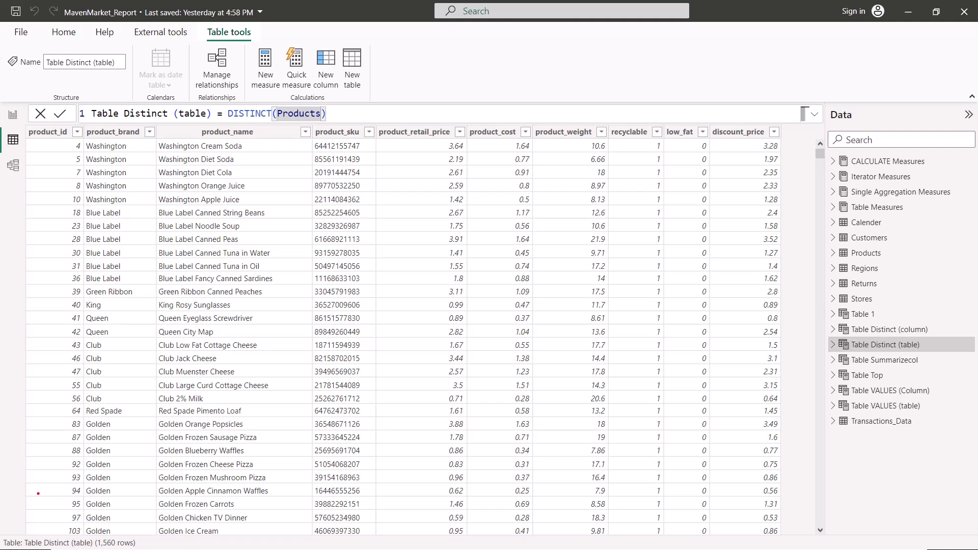
{"action": "left_click_drag", "start_coordinate": [39, 528], "coordinate": [149, 549]}
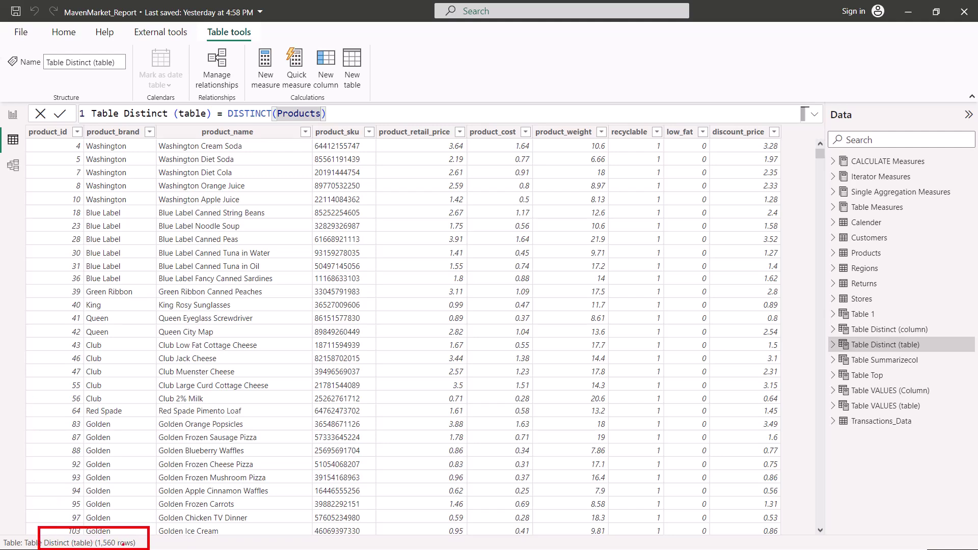